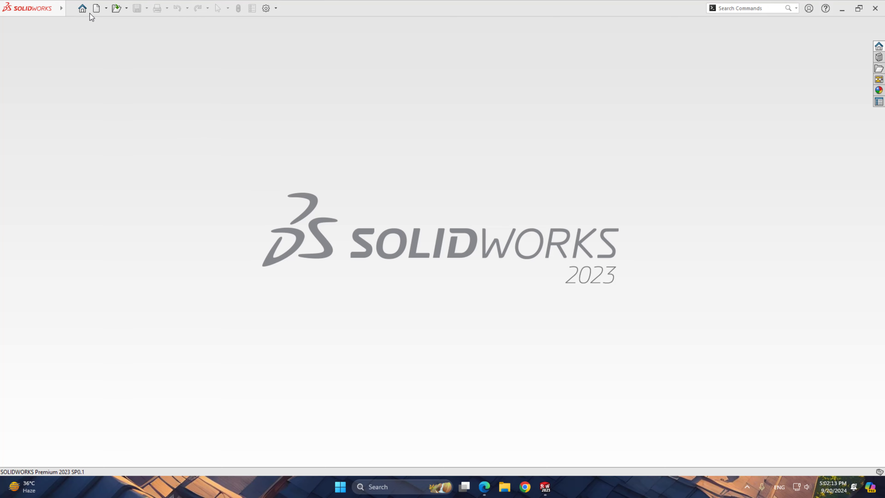
- Create a new blank Part document and select its Right Plane for sketching
{"action": "left_click", "coordinate": [97, 9]}
{"action": "double_click", "coordinate": [294, 217]}
{"action": "left_click", "coordinate": [35, 175]}
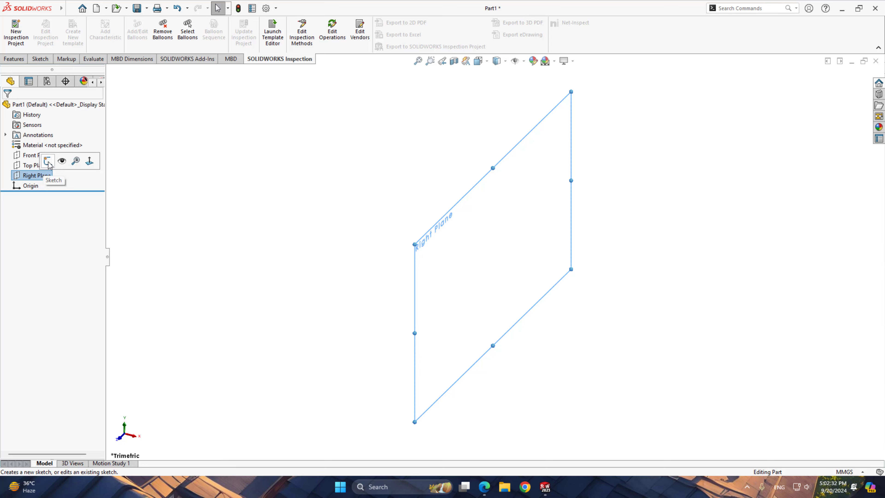
- Sketch a horizontal straight slot through the origin on the Right Plane, about 50.7 mm long and 18.7 mm wide
{"action": "left_click", "coordinate": [48, 161]}
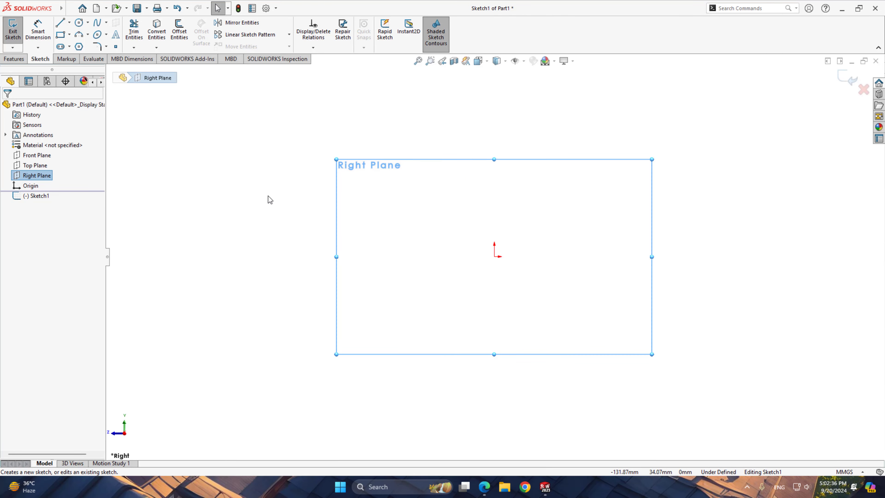
{"action": "left_click", "coordinate": [60, 46]}
{"action": "left_click", "coordinate": [450, 256]}
{"action": "left_click", "coordinate": [539, 256]}
{"action": "left_click", "coordinate": [551, 277]}
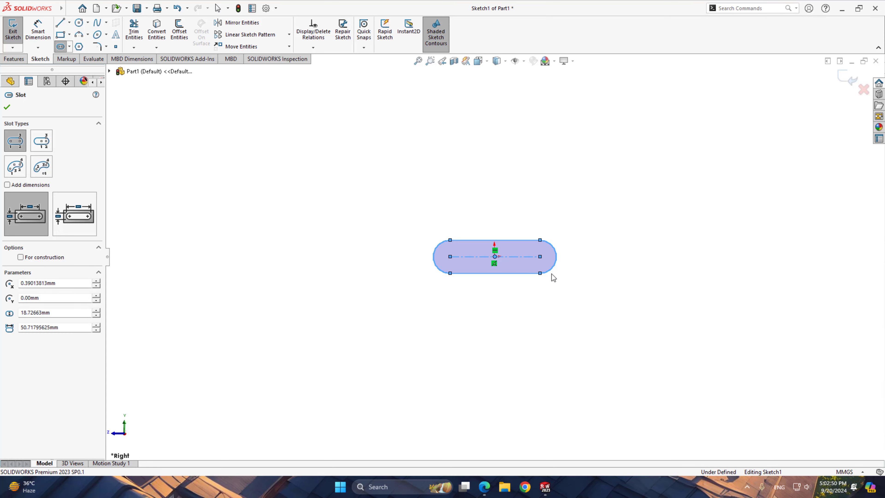
{"action": "scroll", "coordinate": [615, 308], "scroll_direction": "up", "scroll_amount": 1}
{"action": "scroll", "coordinate": [615, 308], "scroll_direction": "down", "scroll_amount": 2}
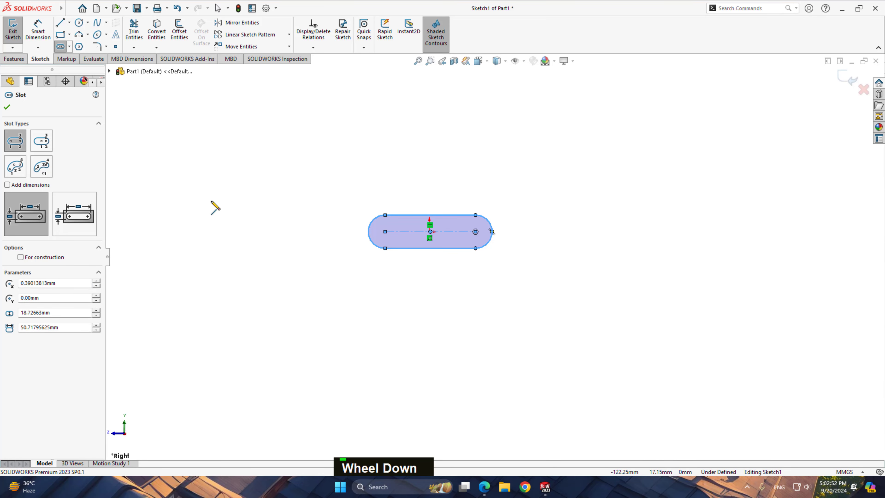
{"action": "right_click_drag", "start_coordinate": [215, 203], "coordinate": [265, 206]}
- Place a circle of radius 17.885 in the slot sketch
{"action": "left_click", "coordinate": [262, 355]}
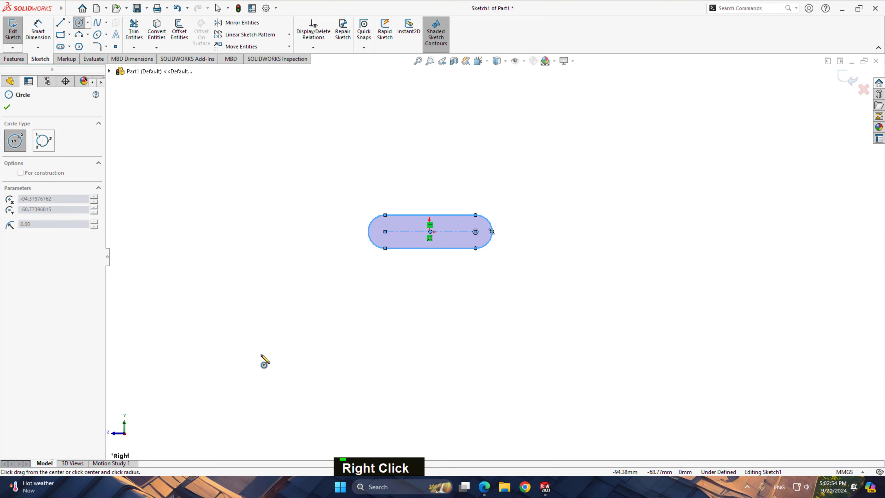